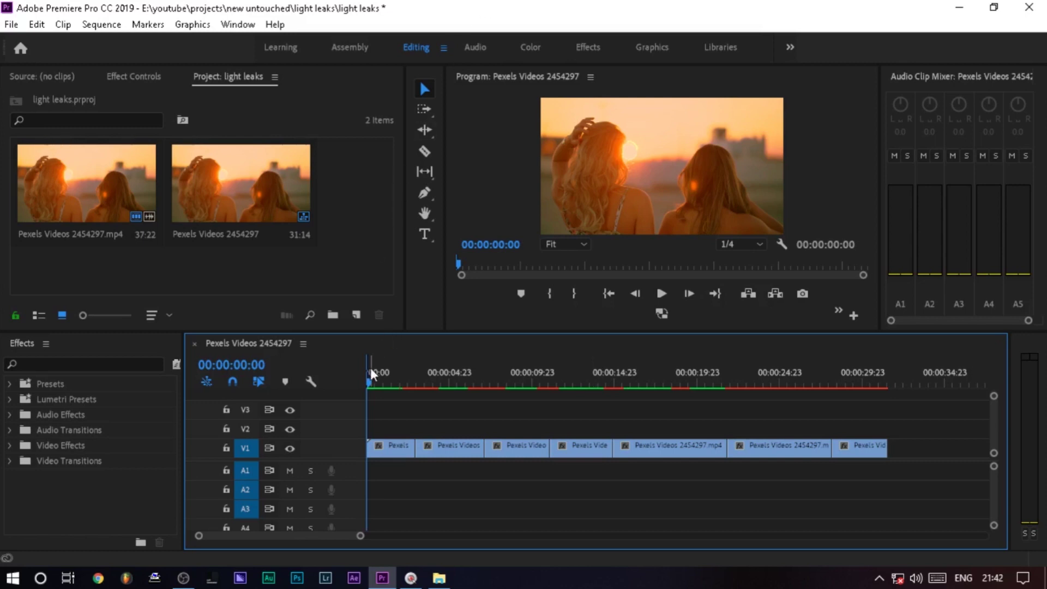
Scrub through the sunset sequence's cuts, settling near 00:00:02:07, and deselect the V1 clip.
{"action": "left_click_drag", "start_coordinate": [367, 381], "coordinate": [515, 383]}
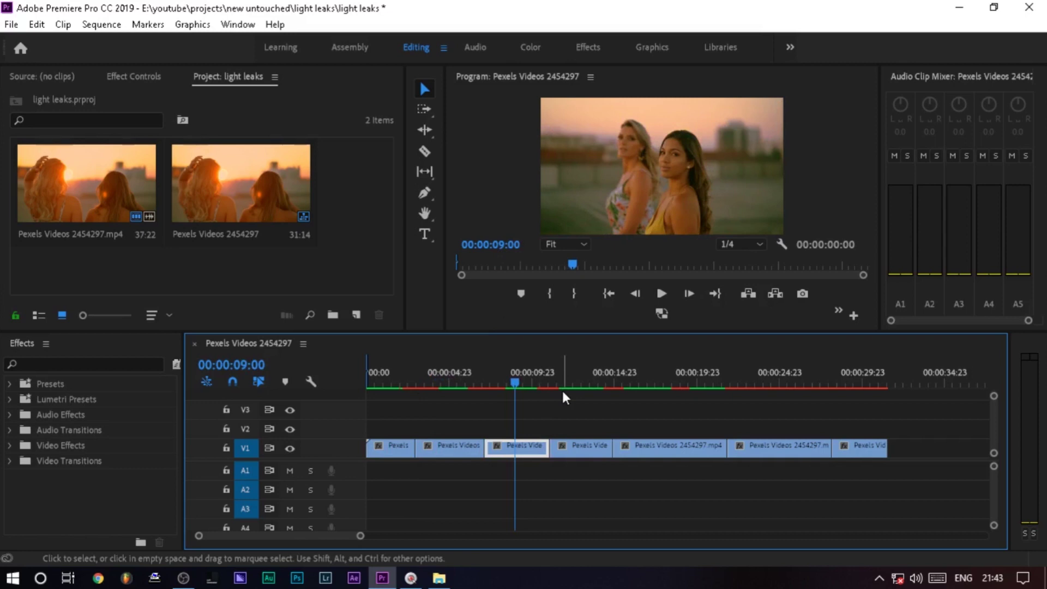
{"action": "left_click_drag", "start_coordinate": [499, 377], "coordinate": [412, 388]}
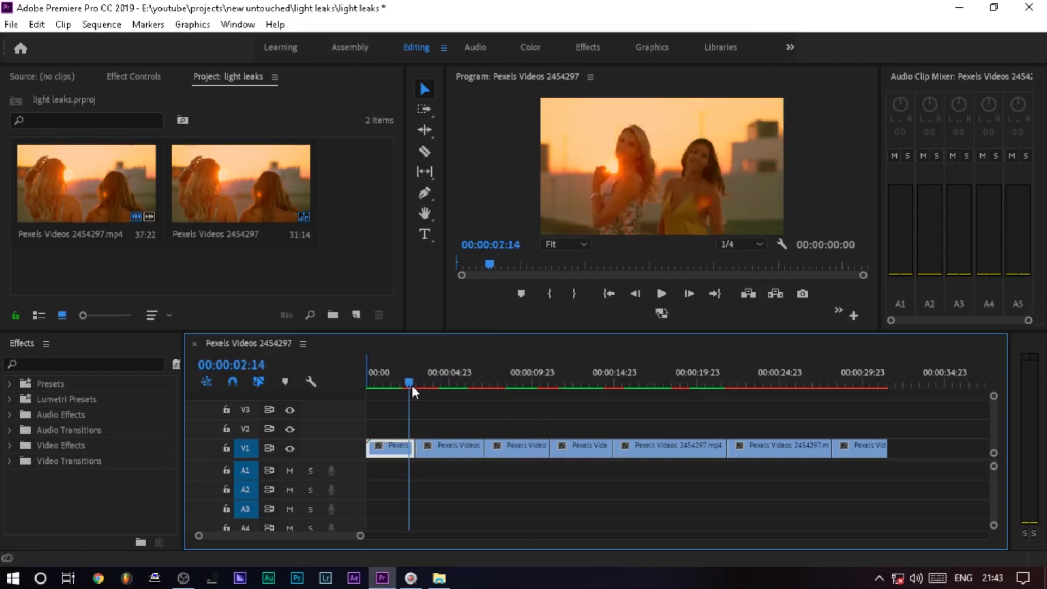
{"action": "left_click_drag", "start_coordinate": [411, 386], "coordinate": [405, 385]}
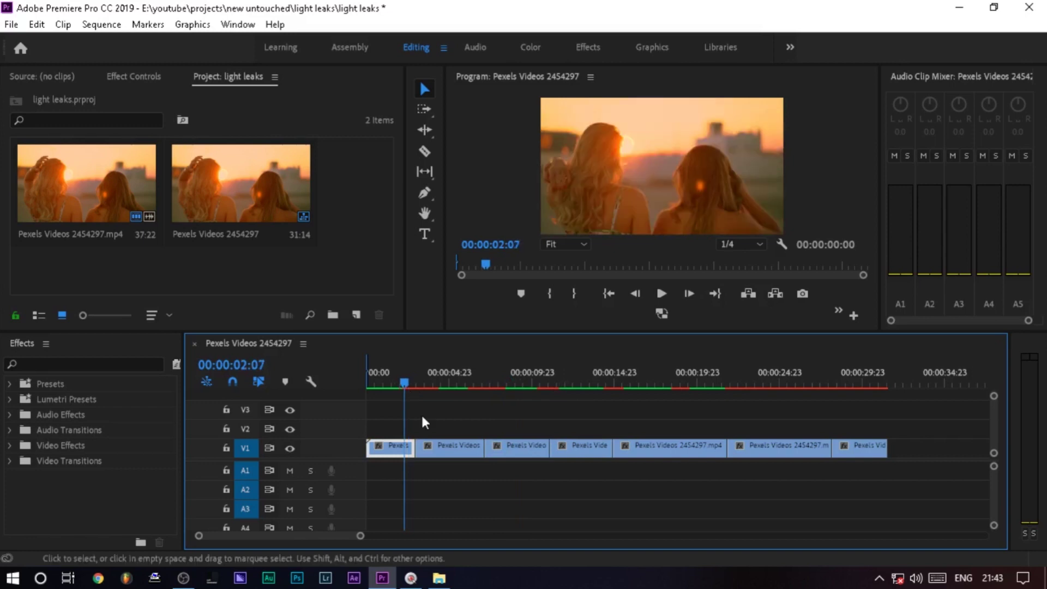
{"action": "left_click", "coordinate": [425, 423]}
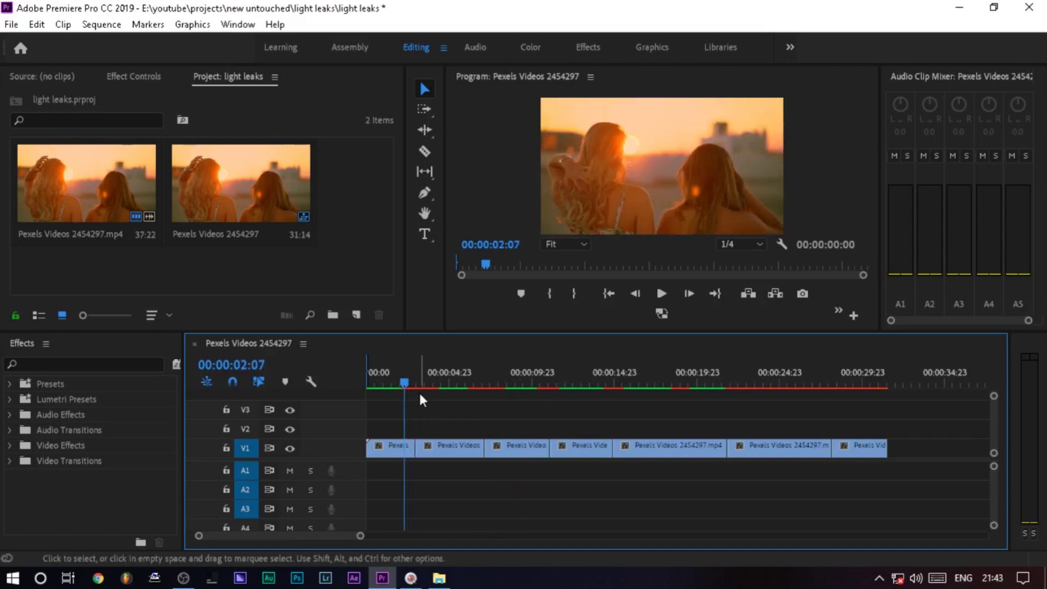
Switch from Premiere Pro to the File Explorer window showing the obs scrn rcd folder.
{"action": "left_click", "coordinate": [383, 309]}
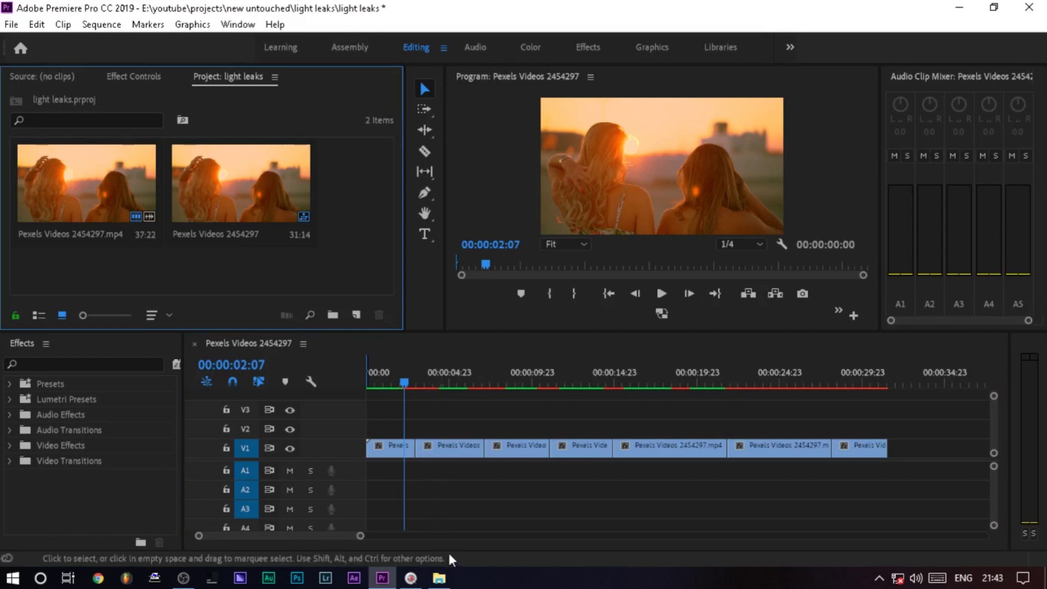
{"action": "mouse_move", "coordinate": [438, 578]}
{"action": "left_click", "coordinate": [439, 507]}
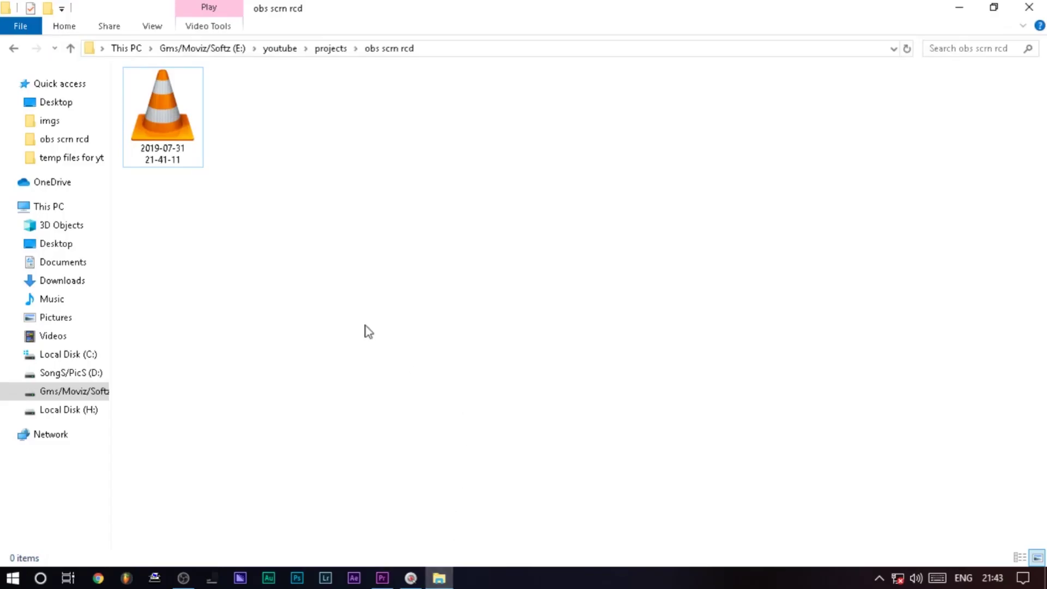
Browse to youtube > extra premere pro items and drag Light Leak by Dream Studios into Premiere's project.
{"action": "left_click", "coordinate": [21, 50]}
{"action": "left_click", "coordinate": [20, 50]}
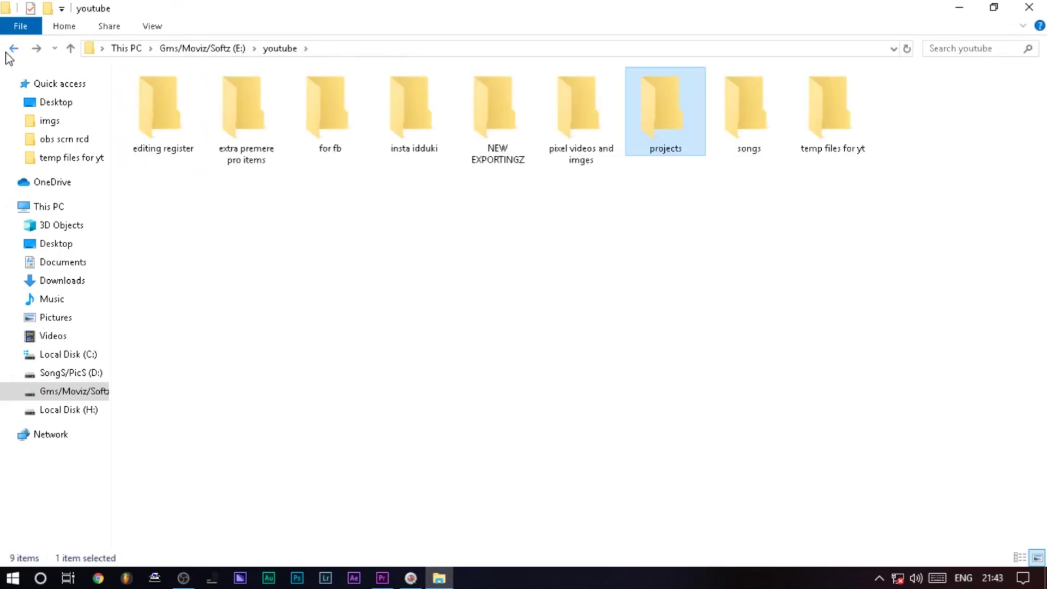
{"action": "left_click", "coordinate": [19, 50]}
{"action": "double_click", "coordinate": [224, 376]}
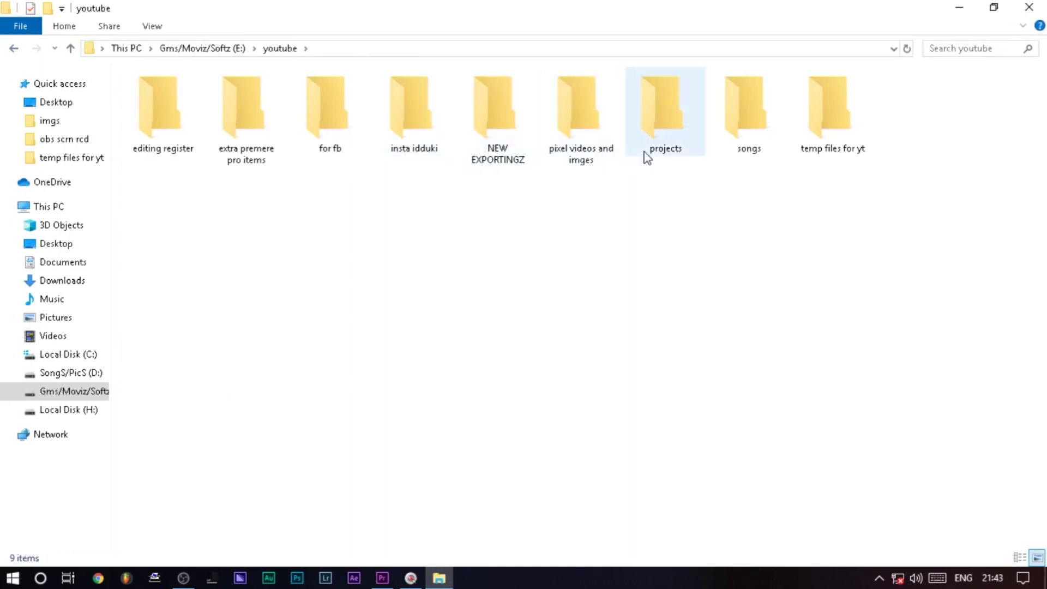
{"action": "double_click", "coordinate": [253, 122]}
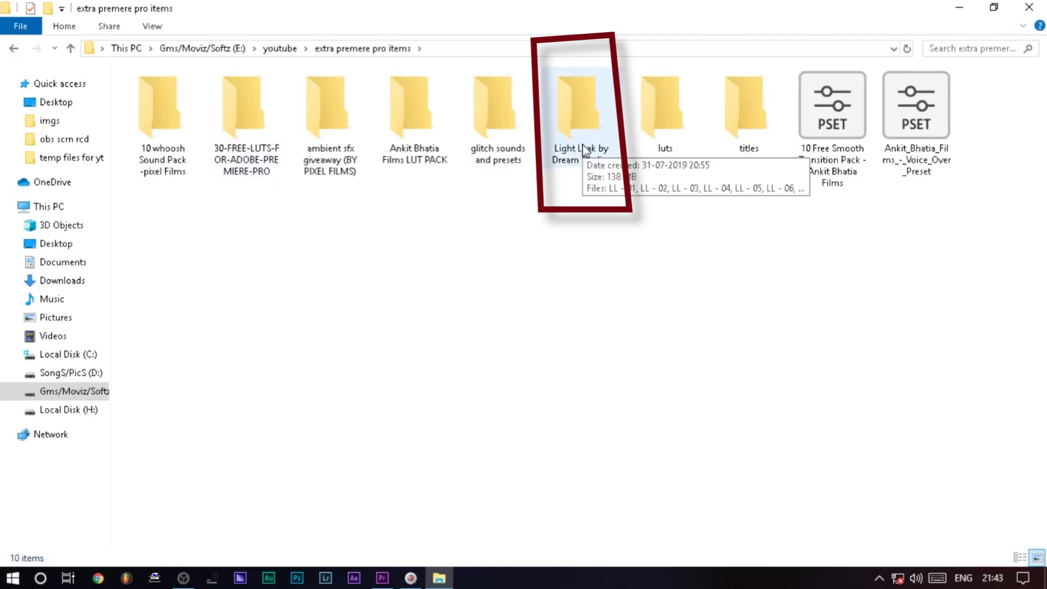
{"action": "left_click_drag", "start_coordinate": [589, 119], "coordinate": [362, 223]}
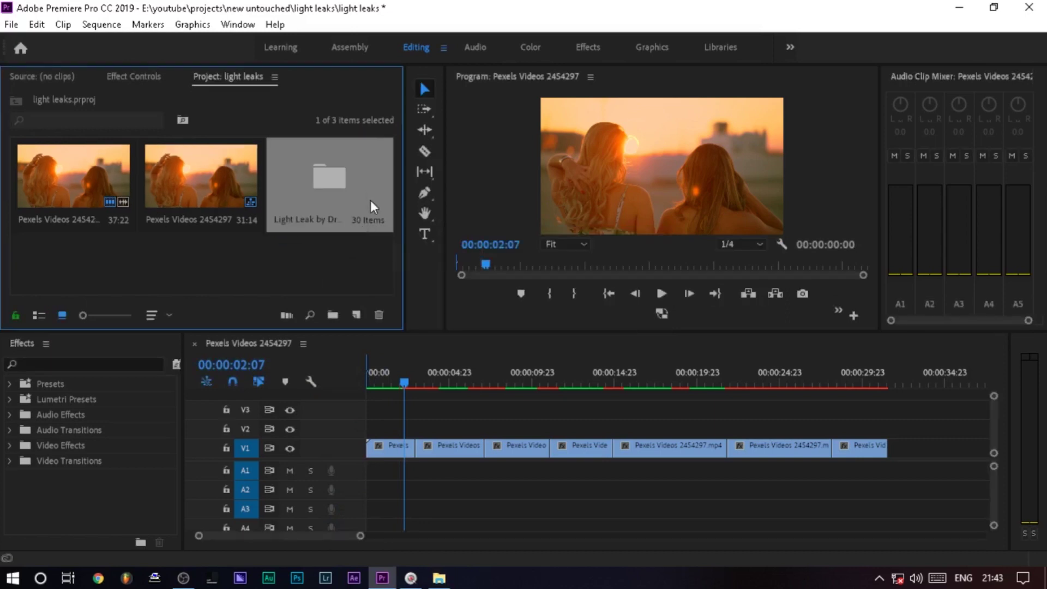
Open the Light Leak by Dream Studios bin, zoom the timeline, and place LL - 02.mp4 on V2 at the first cut.
{"action": "double_click", "coordinate": [371, 200]}
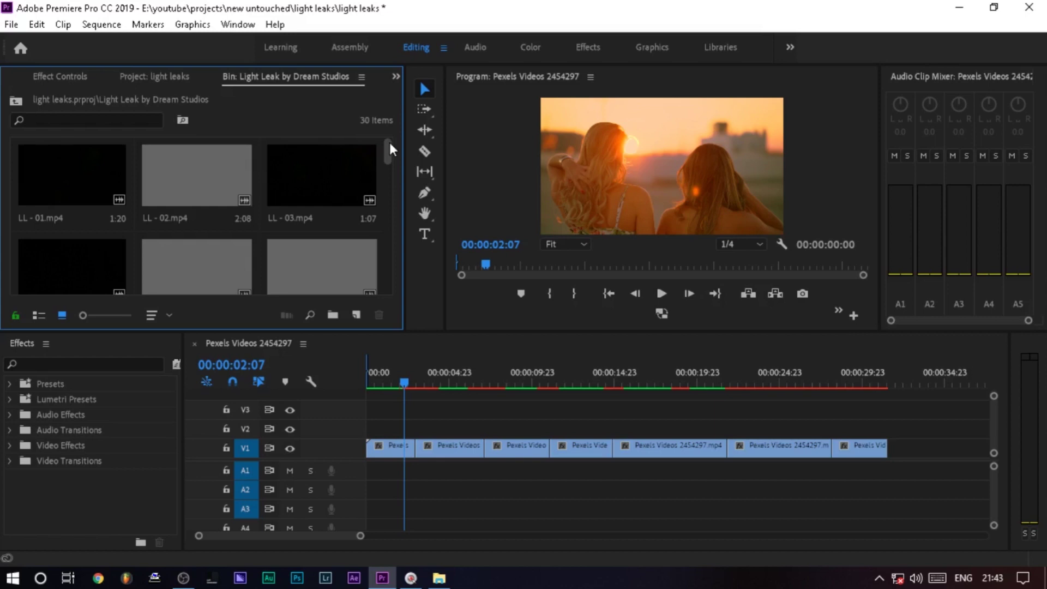
{"action": "key", "text": "="}
{"action": "left_click", "coordinate": [451, 384]}
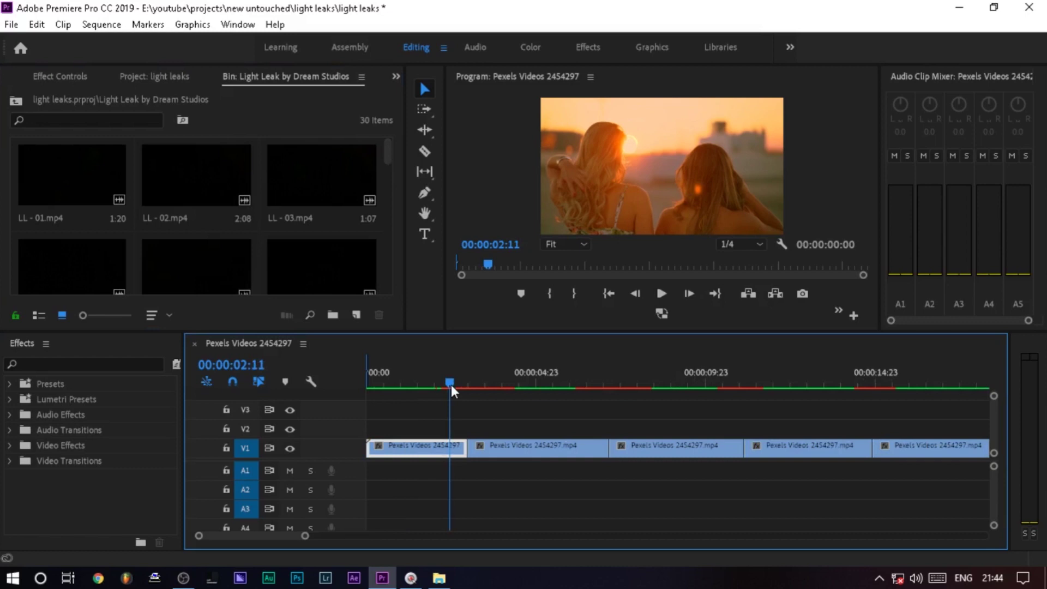
{"action": "key", "text": "."}
{"action": "mouse_move", "coordinate": [451, 384]}
{"action": "left_mouse_down"}
{"action": "mouse_move", "coordinate": [487, 387]}
{"action": "mouse_move", "coordinate": [468, 385]}
{"action": "left_mouse_up"}
Reposition LL - 02 over the first cut, unlink it, and delete its audio on A4.
{"action": "left_click_drag", "start_coordinate": [494, 425], "coordinate": [487, 428]}
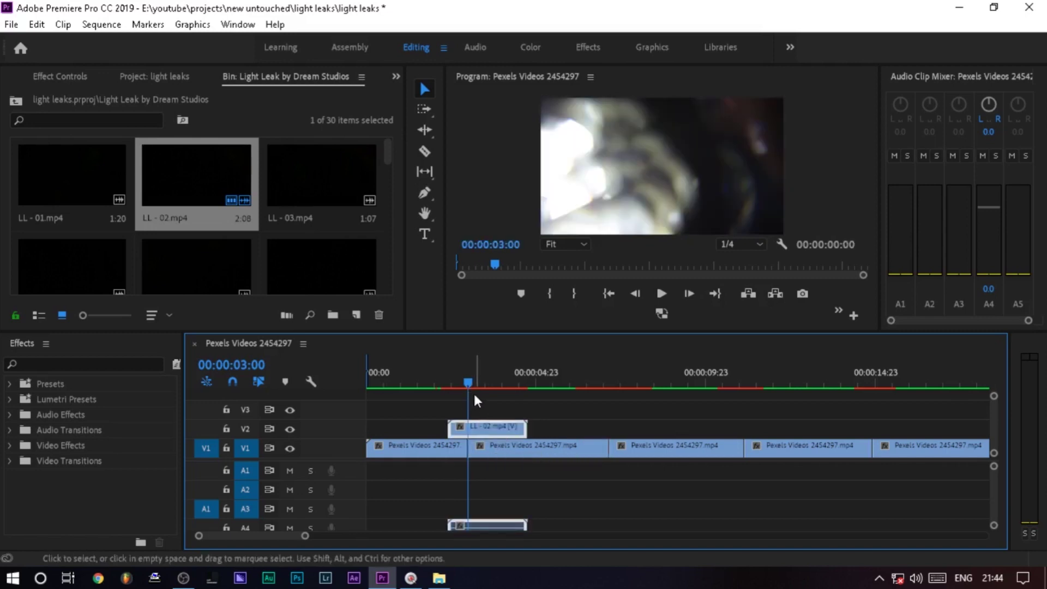
{"action": "right_click", "coordinate": [497, 432]}
{"action": "left_click", "coordinate": [537, 271]}
{"action": "left_click", "coordinate": [493, 523]}
{"action": "key", "text": "Delete"}
Play and scrub through the first-cut transition, then select the LL - 02 clip on V2.
{"action": "left_click_drag", "start_coordinate": [475, 389], "coordinate": [436, 385]}
{"action": "key", "text": "space"}
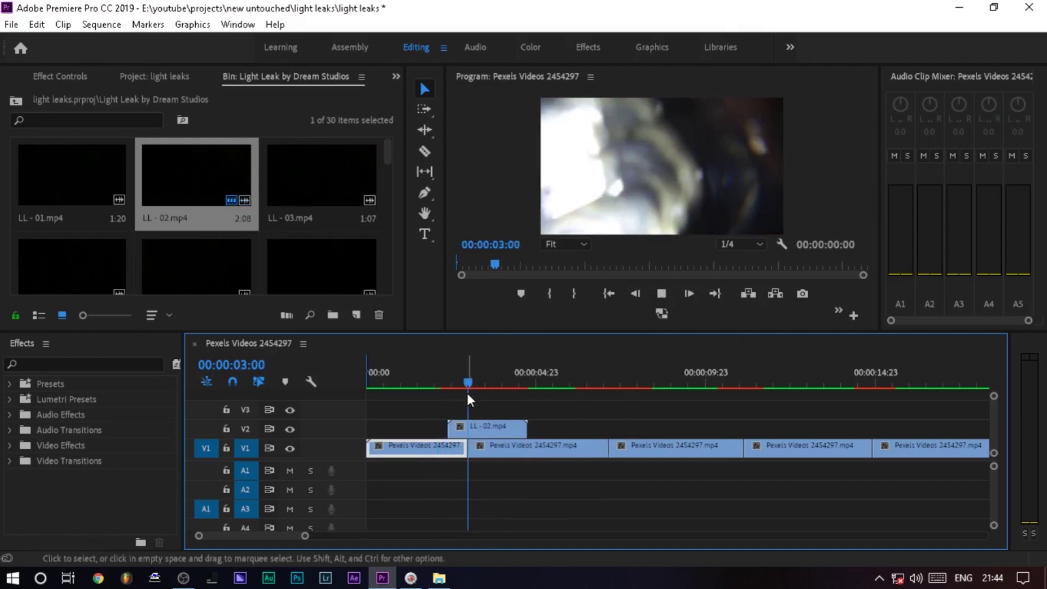
{"action": "left_click_drag", "start_coordinate": [497, 382], "coordinate": [468, 389]}
{"action": "left_click", "coordinate": [504, 425]}
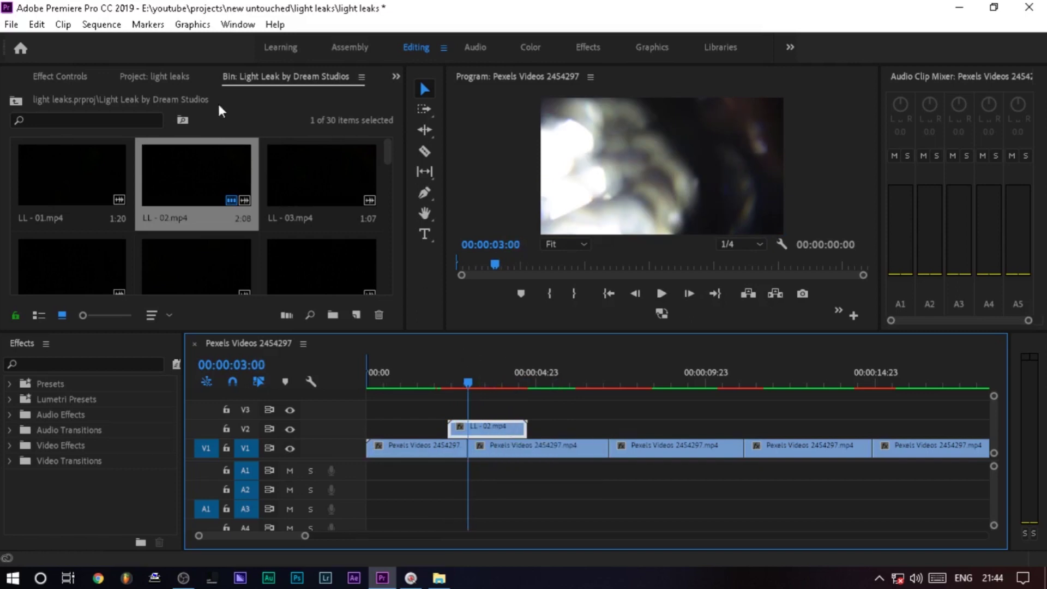
Change LL - 02's Opacity blend mode from Normal to Screen in Effect Controls, then scrub to check.
{"action": "left_click", "coordinate": [61, 75]}
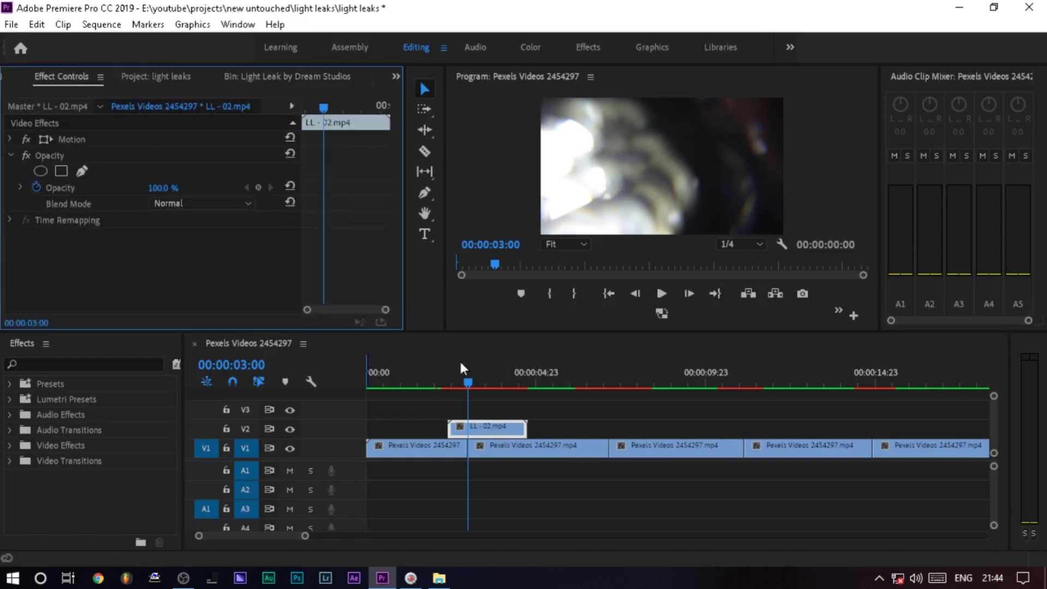
{"action": "left_click", "coordinate": [512, 431]}
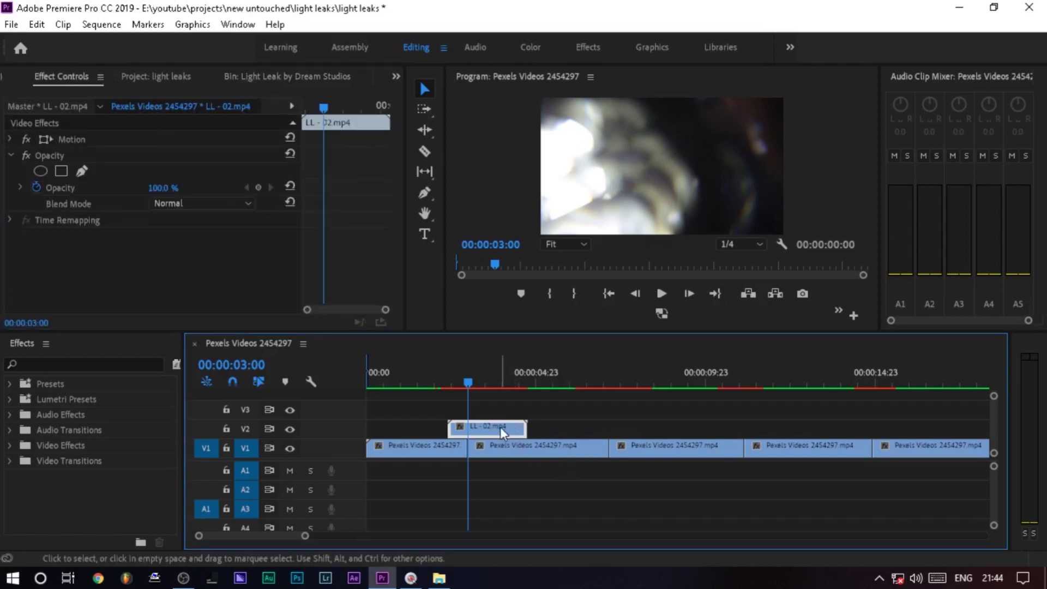
{"action": "left_click", "coordinate": [11, 150]}
{"action": "left_click", "coordinate": [12, 150]}
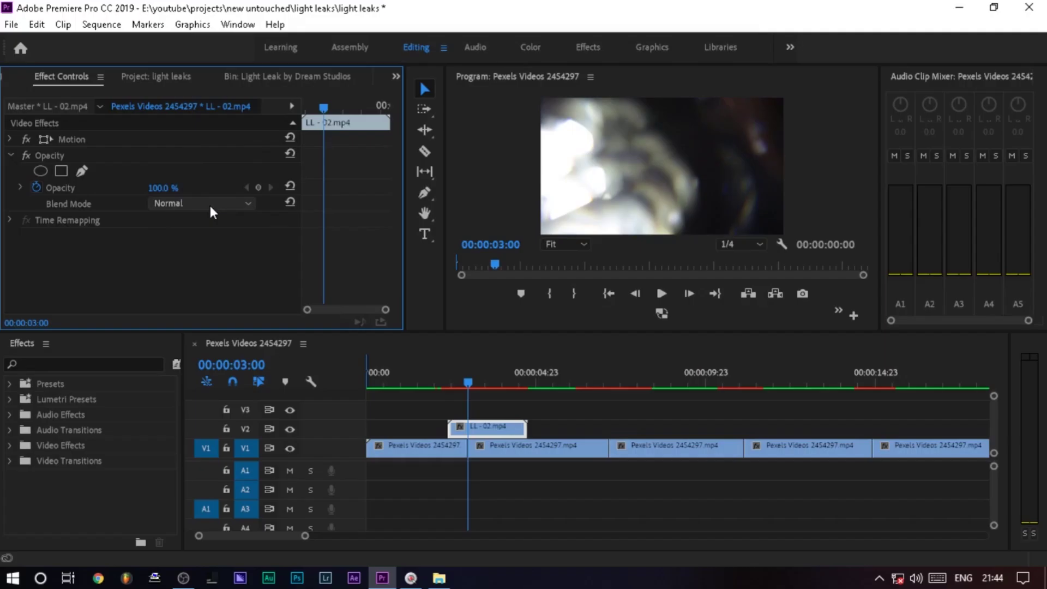
{"action": "left_click", "coordinate": [210, 205]}
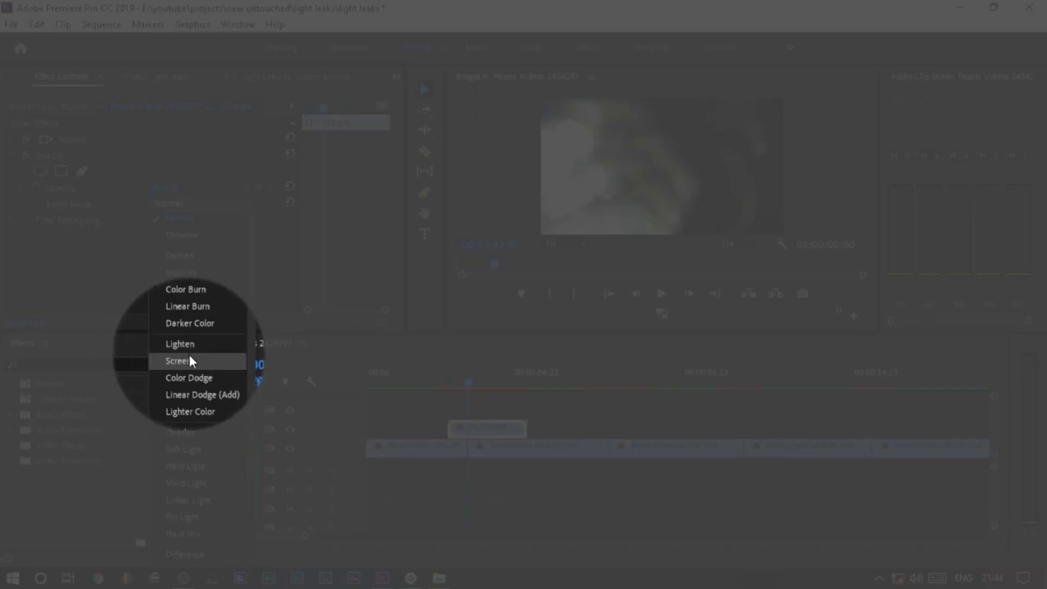
{"action": "left_click", "coordinate": [189, 359]}
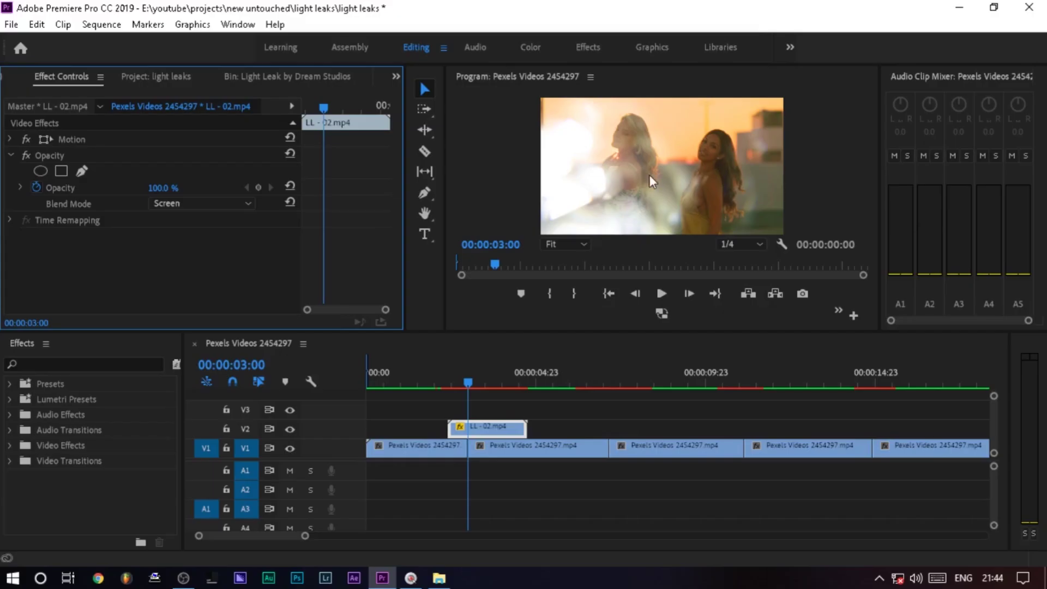
{"action": "left_click_drag", "start_coordinate": [468, 381], "coordinate": [437, 374]}
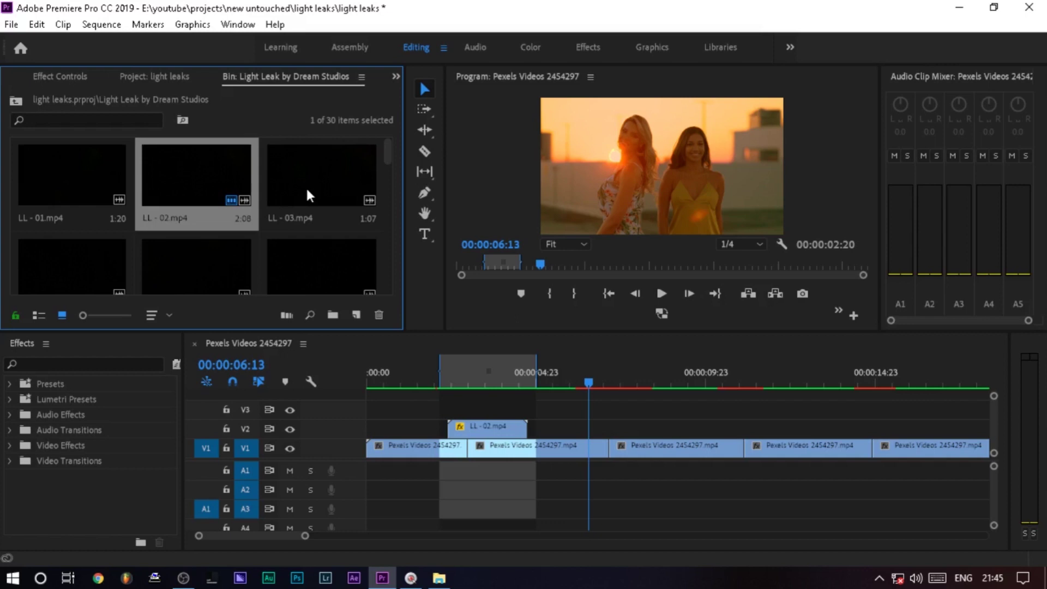
Place LL - 03.mp4 on V2 over the second cut and delete its leftover audio.
{"action": "left_click_drag", "start_coordinate": [305, 186], "coordinate": [624, 434]}
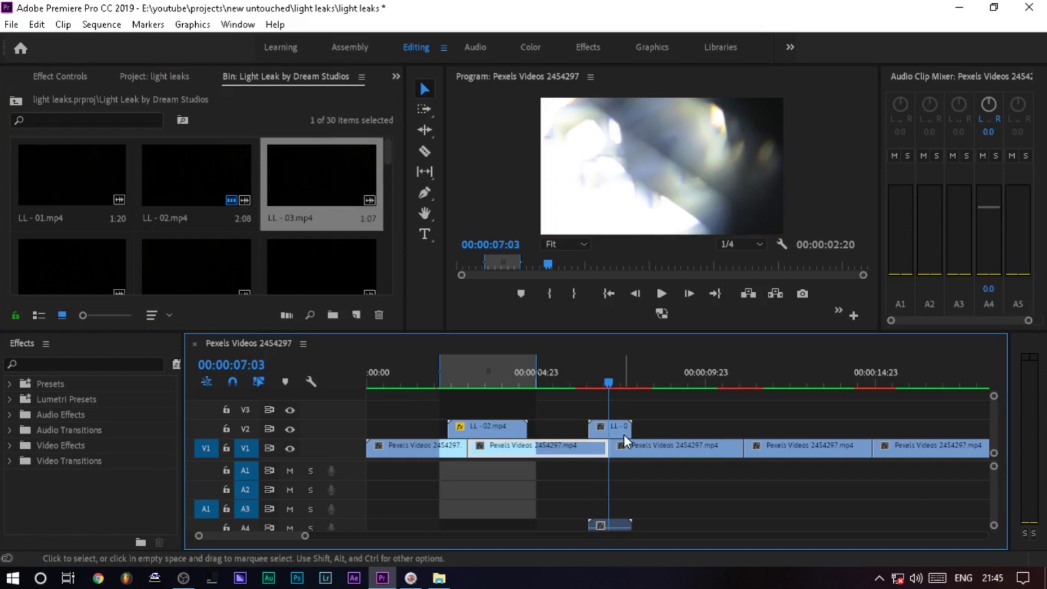
{"action": "left_click", "coordinate": [617, 525]}
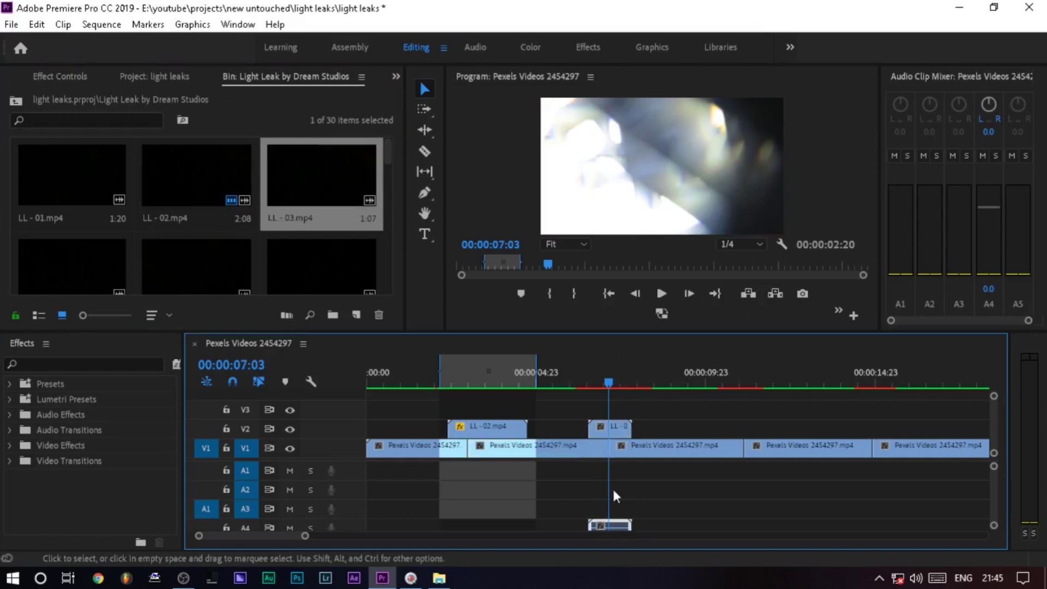
{"action": "key", "text": "Delete"}
Set LL - 03's Opacity blend mode to Screen and play the transition to preview it.
{"action": "left_click", "coordinate": [621, 435]}
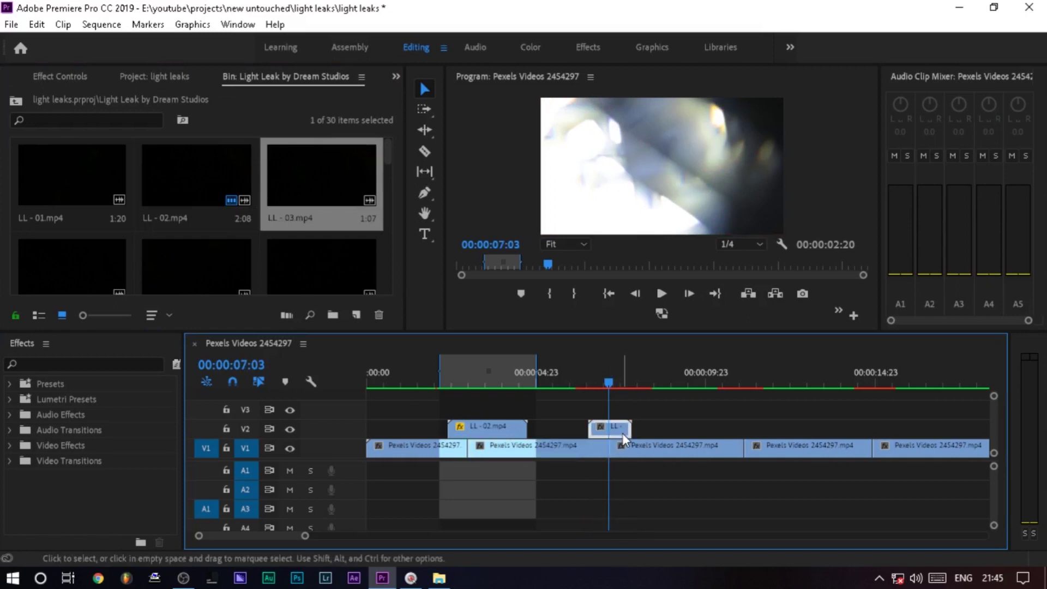
{"action": "left_click", "coordinate": [74, 76]}
{"action": "left_click", "coordinate": [178, 202]}
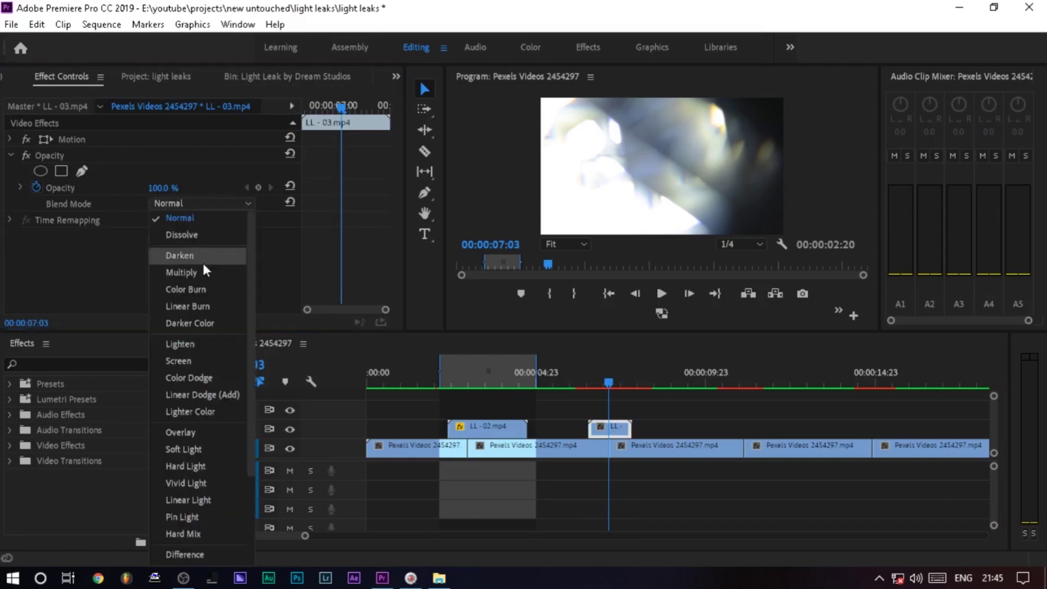
{"action": "left_click", "coordinate": [211, 361]}
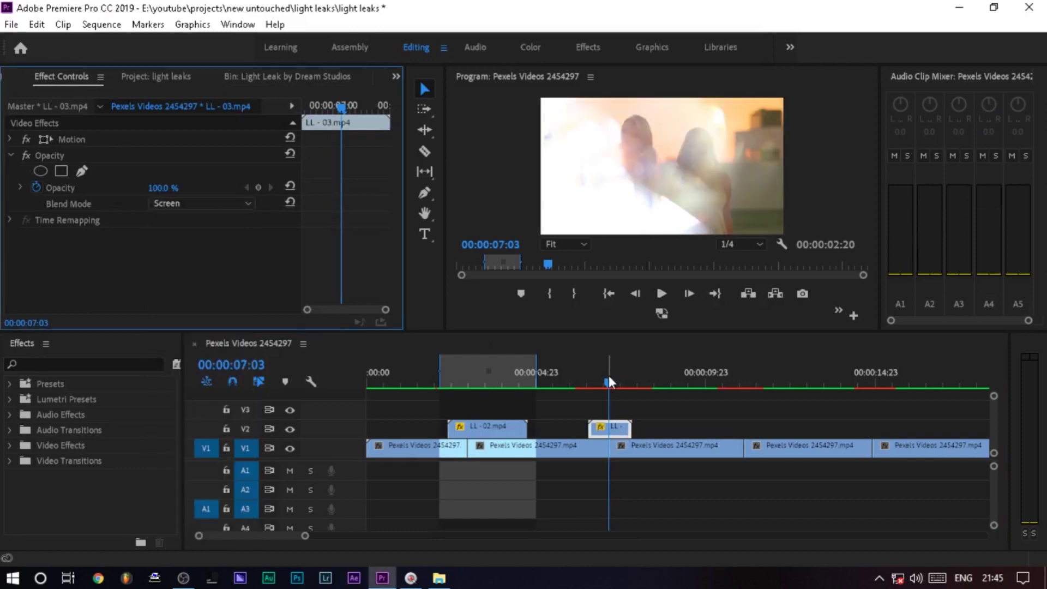
{"action": "left_click", "coordinate": [586, 370]}
{"action": "key", "text": "space"}
{"action": "key", "text": "space"}
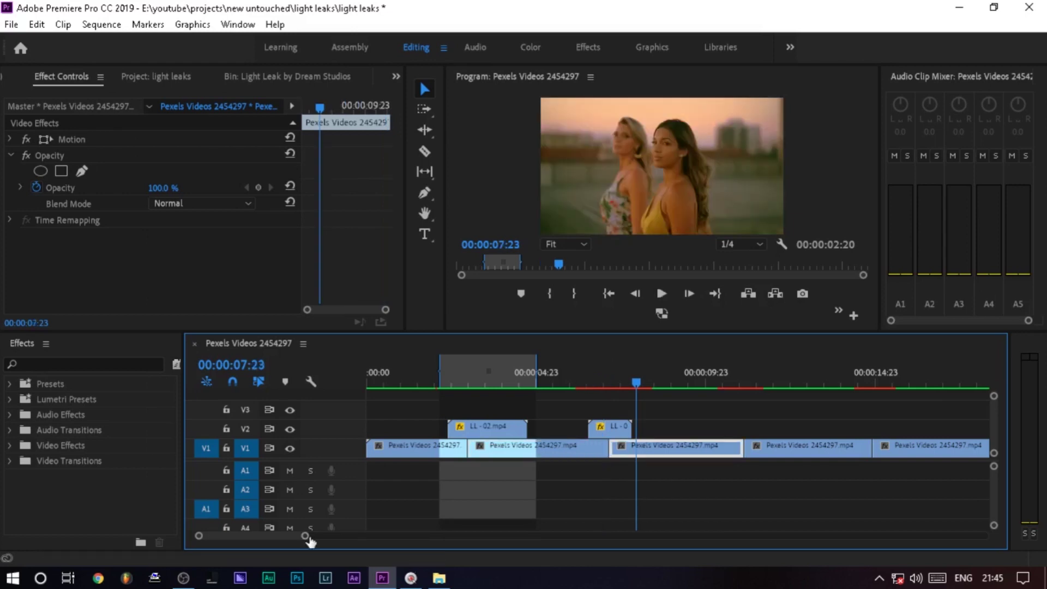
{"action": "left_click_drag", "start_coordinate": [305, 535], "coordinate": [301, 535]}
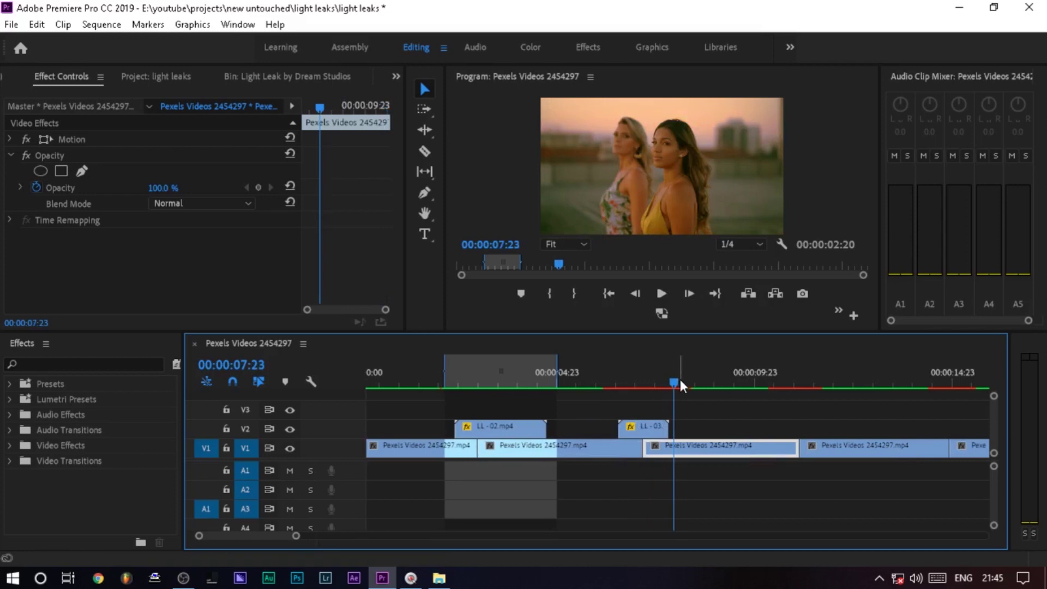
Add another light leak on V2 over the next cut and scrub to the cut at 14:11.
{"action": "left_click_drag", "start_coordinate": [680, 378], "coordinate": [784, 397]}
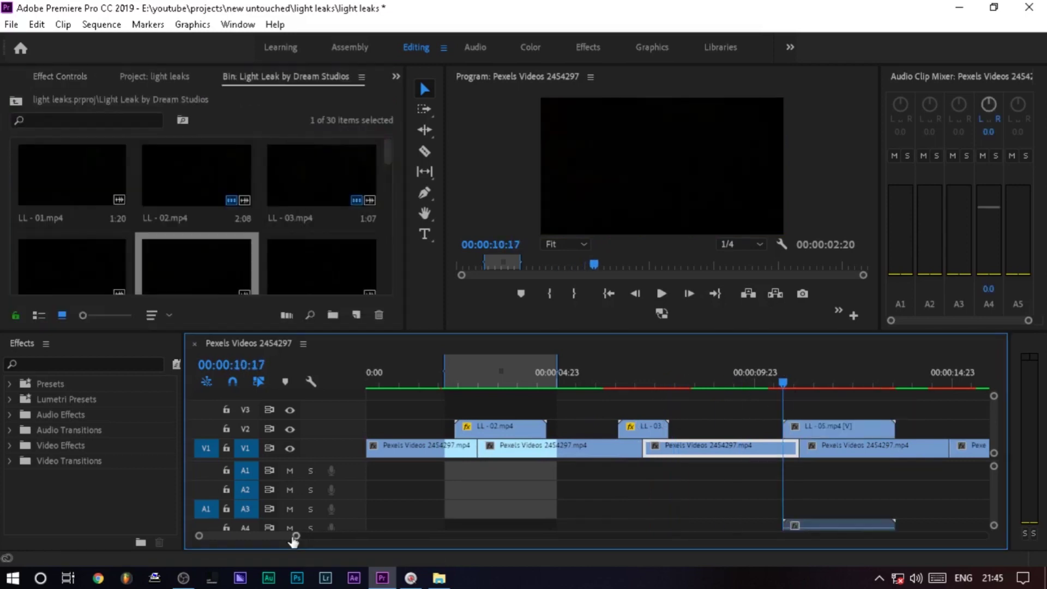
{"action": "key", "text": "minus"}
{"action": "left_click_drag", "start_coordinate": [511, 377], "coordinate": [535, 380]}
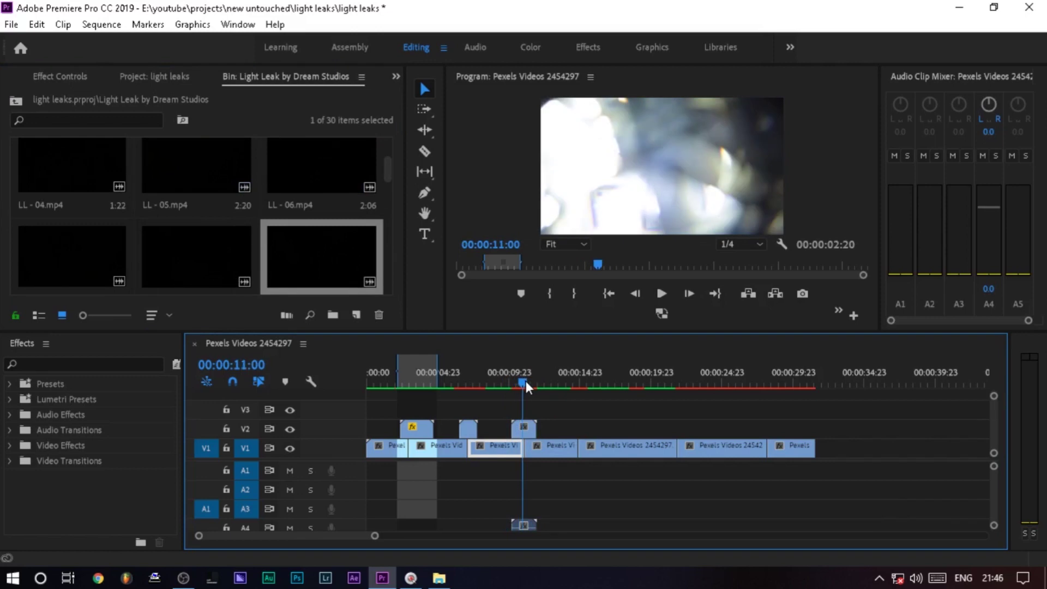
{"action": "scroll", "coordinate": [393, 220], "scroll_direction": "up", "scroll_amount": 2}
{"action": "scroll", "coordinate": [392, 221], "scroll_direction": "down", "scroll_amount": 4}
{"action": "left_click", "coordinate": [566, 384]}
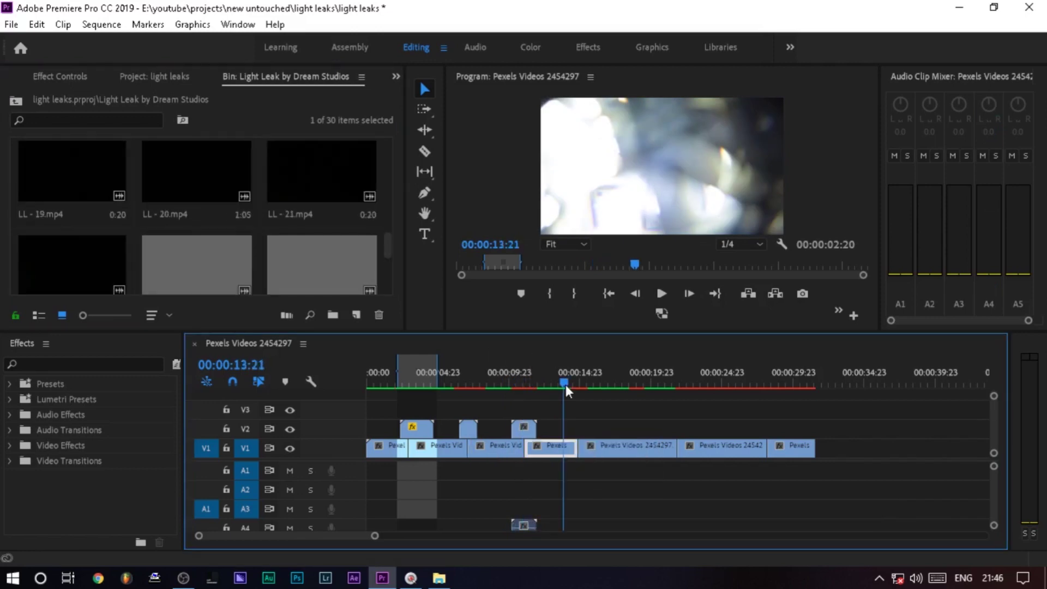
{"action": "left_click_drag", "start_coordinate": [565, 385], "coordinate": [583, 382]}
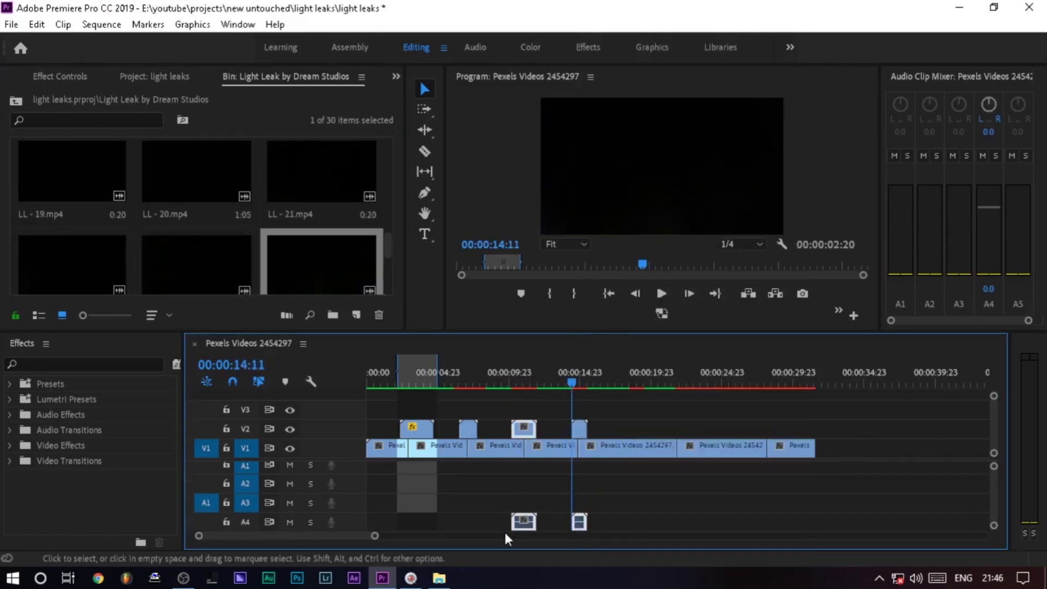
Remove the light leaks' audio, set LL - 24 to Screen, and render the work area to about 16:17.
{"action": "right_click", "coordinate": [516, 523]}
{"action": "left_click", "coordinate": [517, 385]}
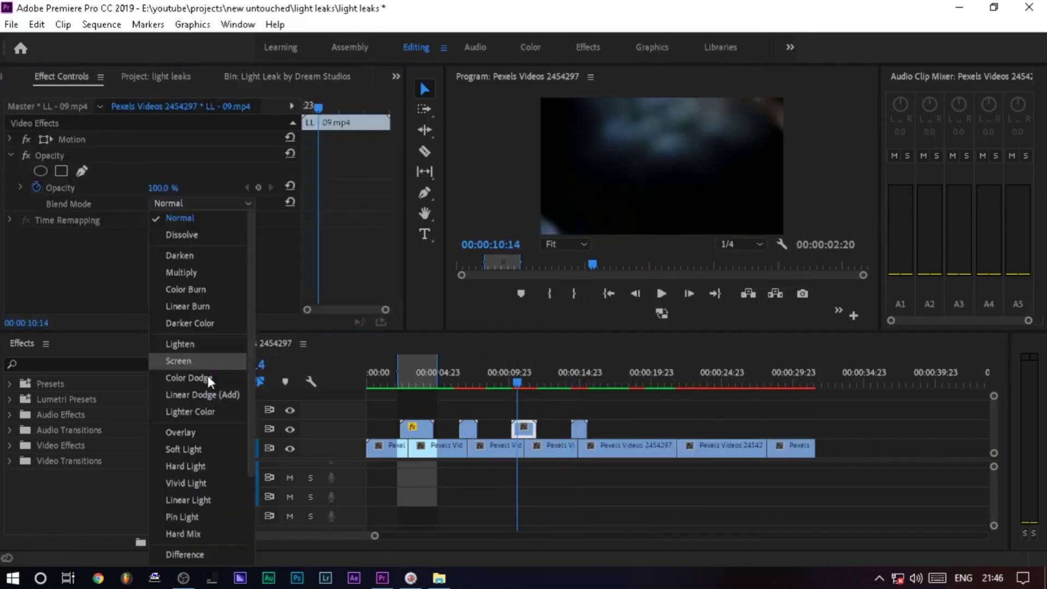
{"action": "left_click", "coordinate": [229, 362]}
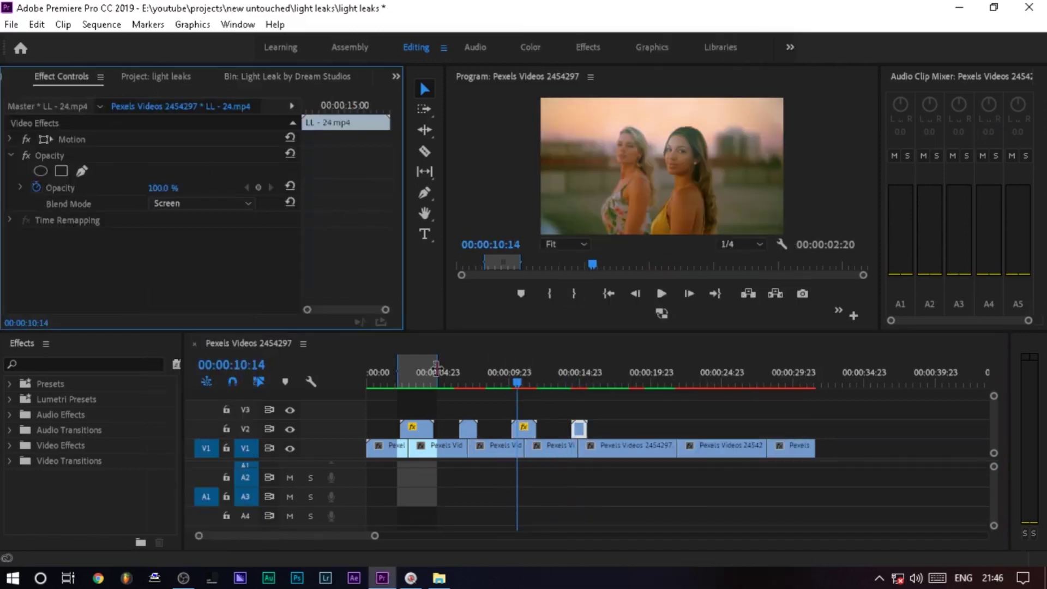
{"action": "left_click_drag", "start_coordinate": [436, 369], "coordinate": [597, 382]}
{"action": "key", "text": "Return"}
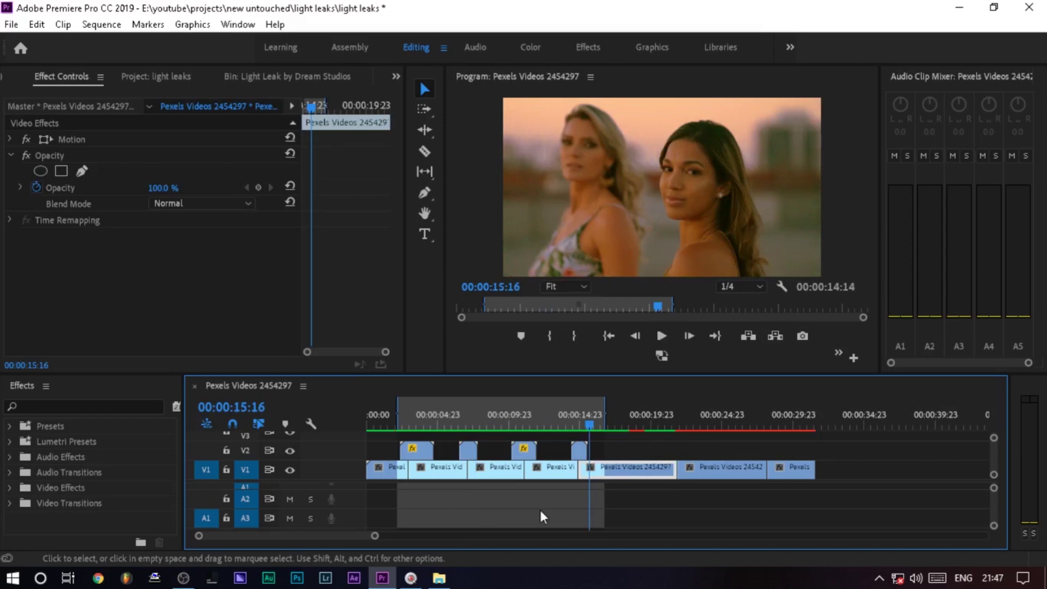
Move the playhead to 00:00:23:10 and bring the Light Leak by Dream Studios bin back into view.
{"action": "left_click", "coordinate": [700, 429]}
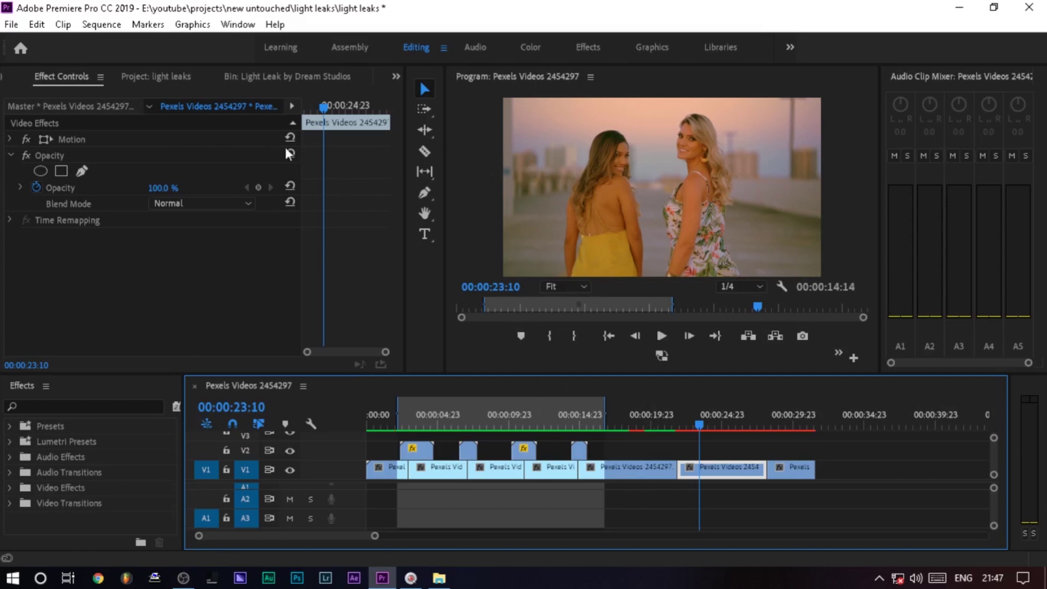
{"action": "left_click", "coordinate": [226, 77]}
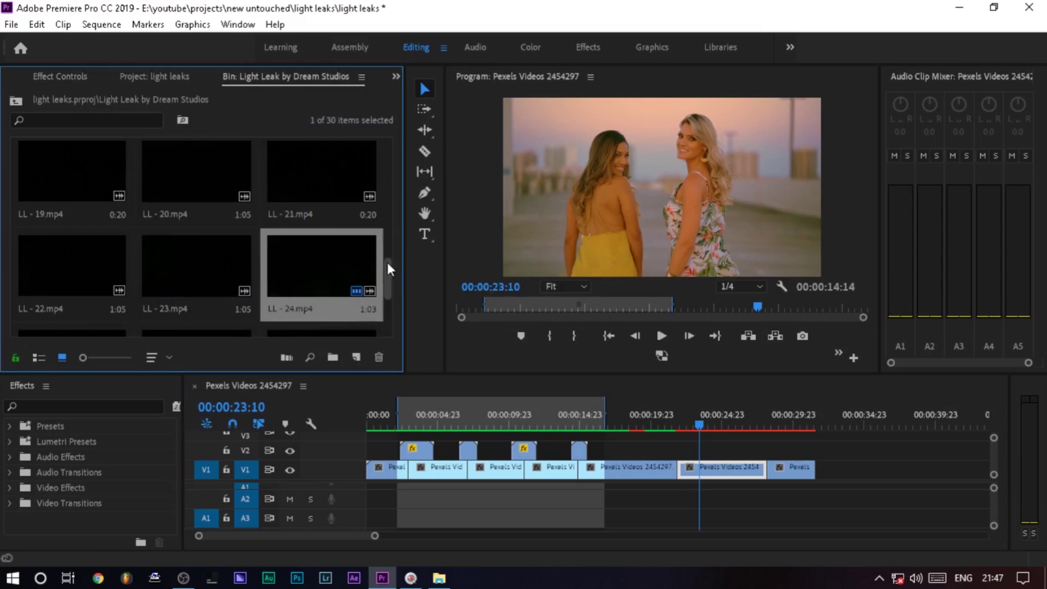
{"action": "left_click_drag", "start_coordinate": [386, 262], "coordinate": [394, 157]}
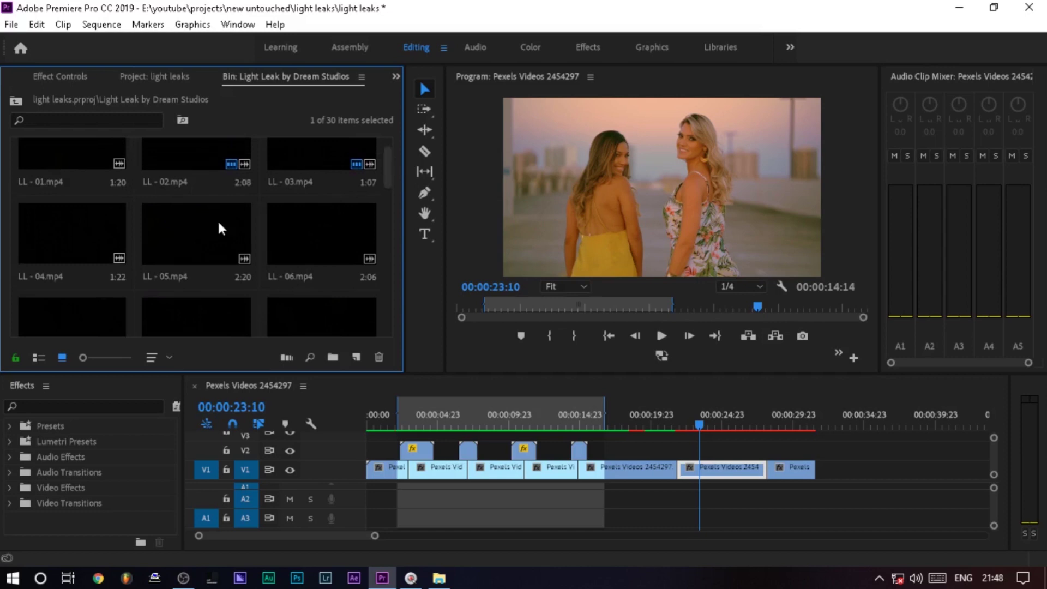
Drop LL - 05.mp4 onto V2 over the 23:10 cut, adjust it from its context menu, and select it.
{"action": "left_click_drag", "start_coordinate": [218, 223], "coordinate": [614, 360]}
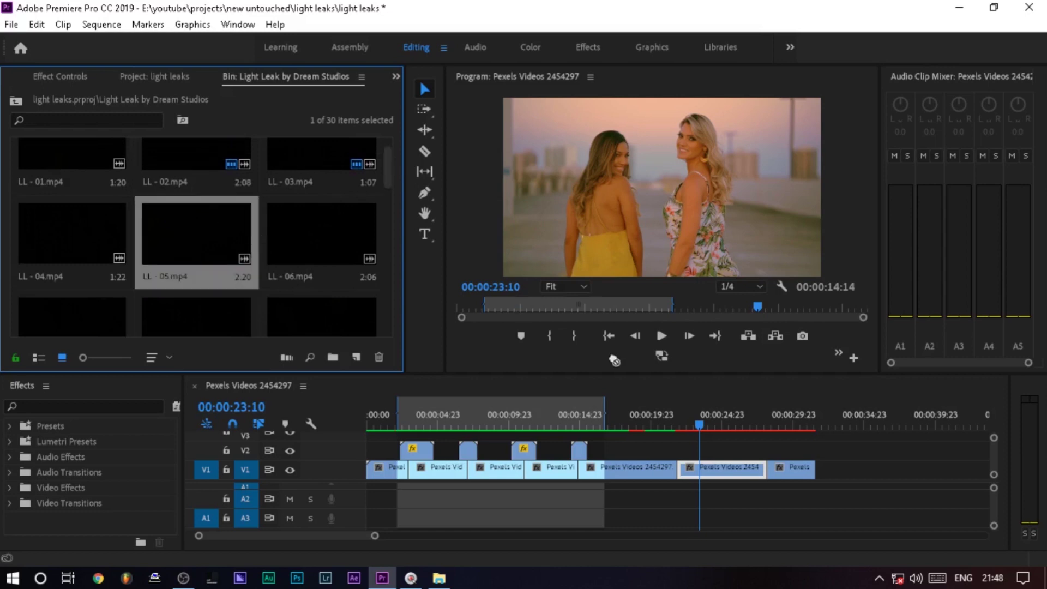
{"action": "left_click_drag", "start_coordinate": [614, 360], "coordinate": [715, 450]}
{"action": "right_click", "coordinate": [717, 450]}
{"action": "left_click", "coordinate": [717, 516]}
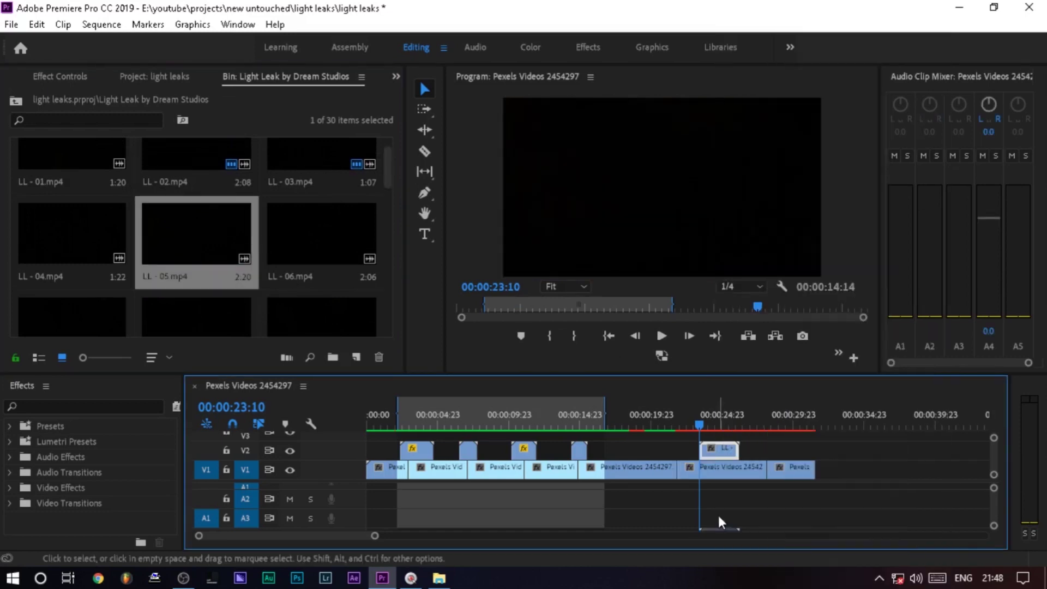
{"action": "left_click", "coordinate": [724, 449]}
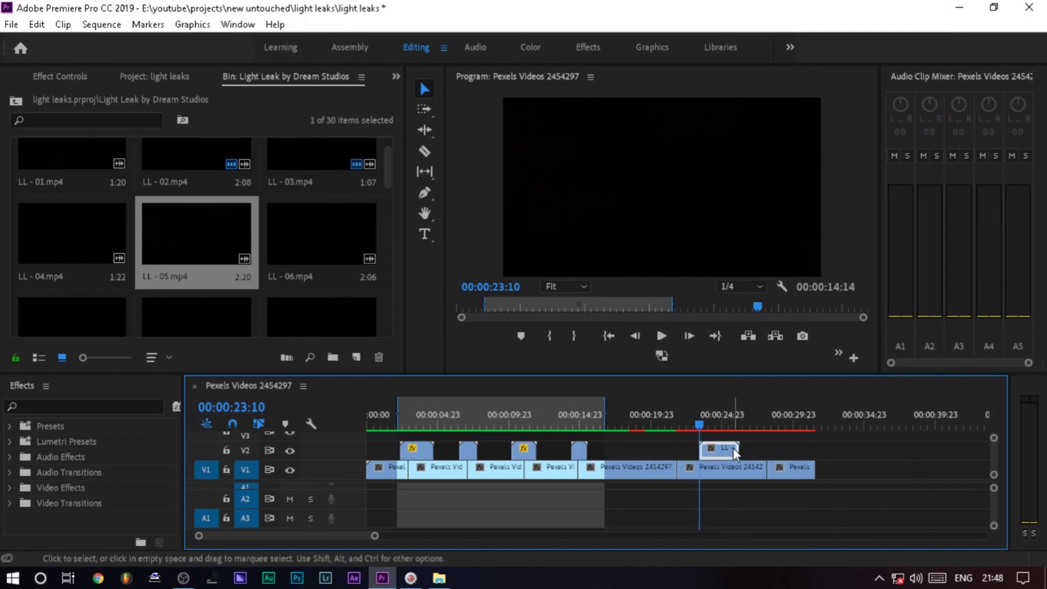
Set LL - 05's blend mode to Screen and play the transition, stopping around 24:08.
{"action": "left_click", "coordinate": [58, 76]}
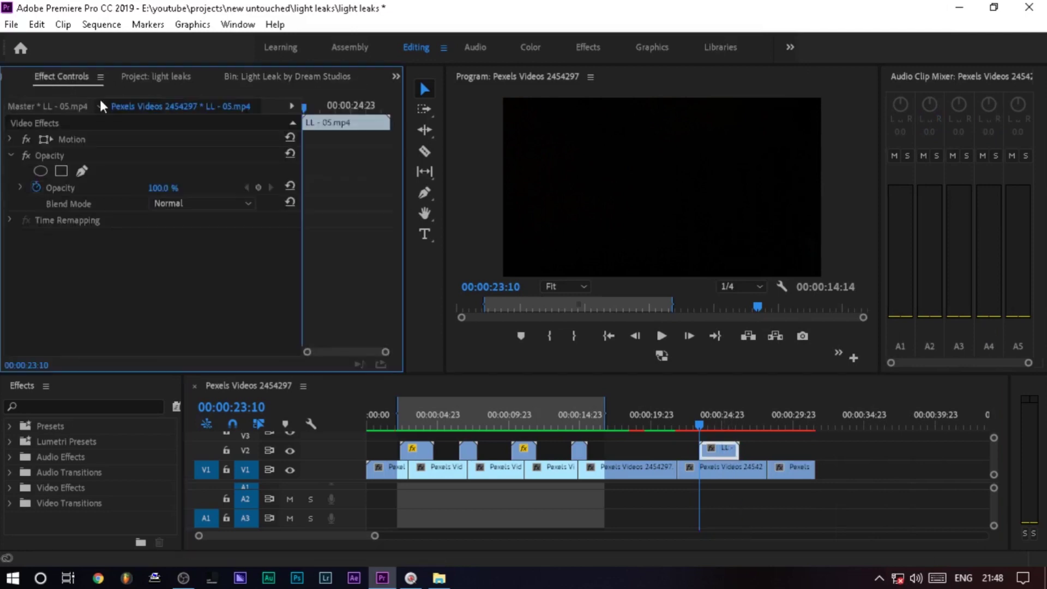
{"action": "left_click", "coordinate": [200, 204]}
{"action": "left_click", "coordinate": [194, 356]}
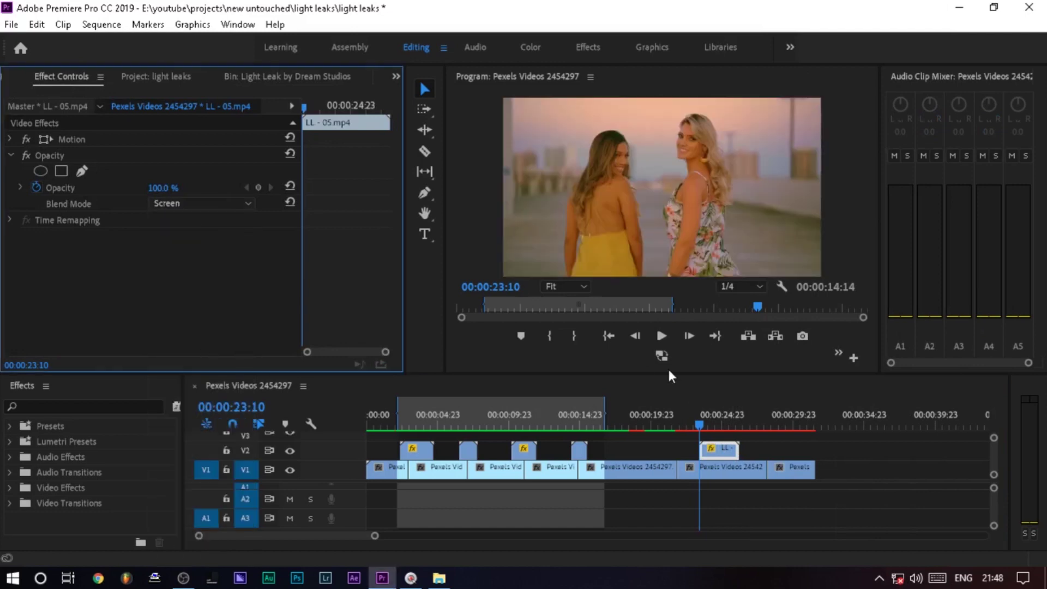
{"action": "left_click", "coordinate": [668, 335]}
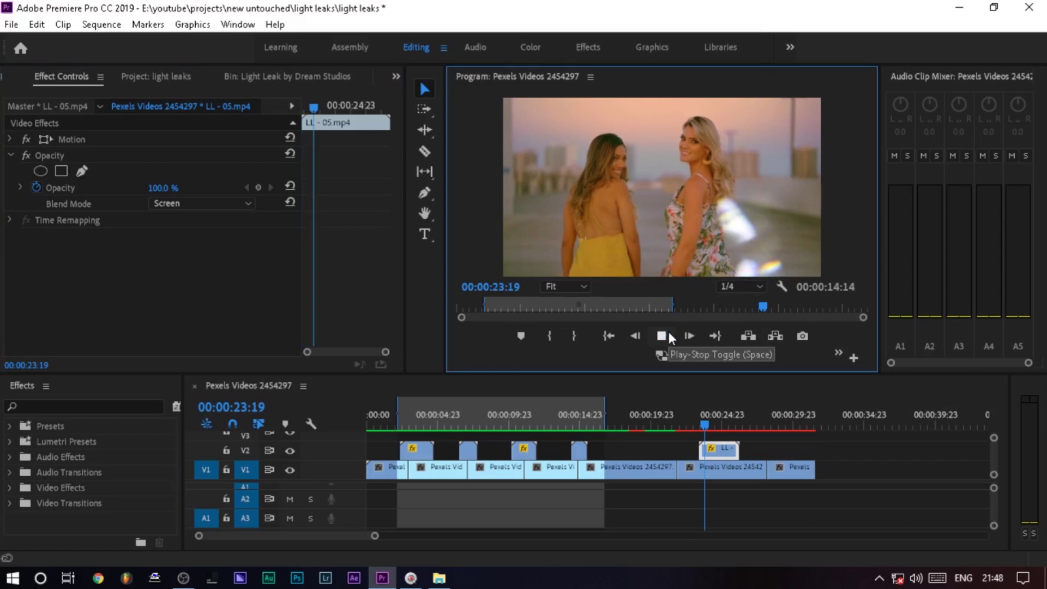
{"action": "left_click", "coordinate": [711, 425]}
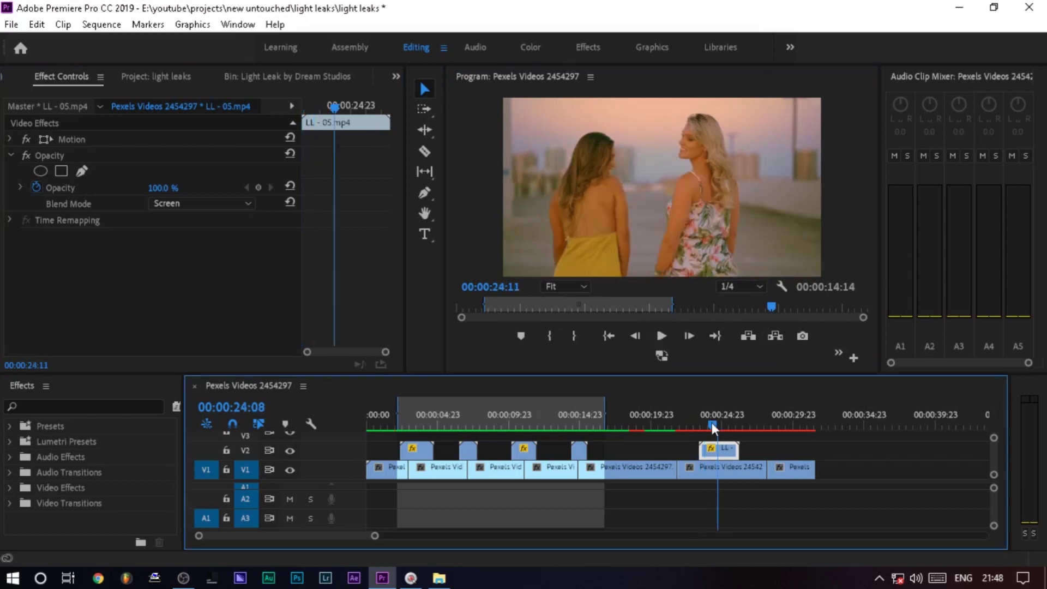
{"action": "key", "text": "Up"}
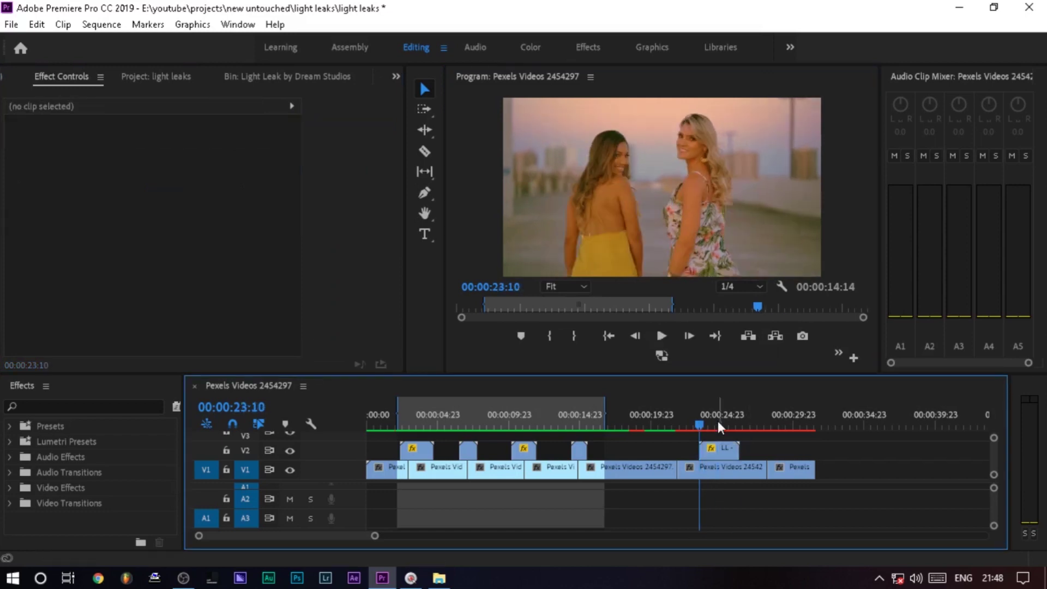